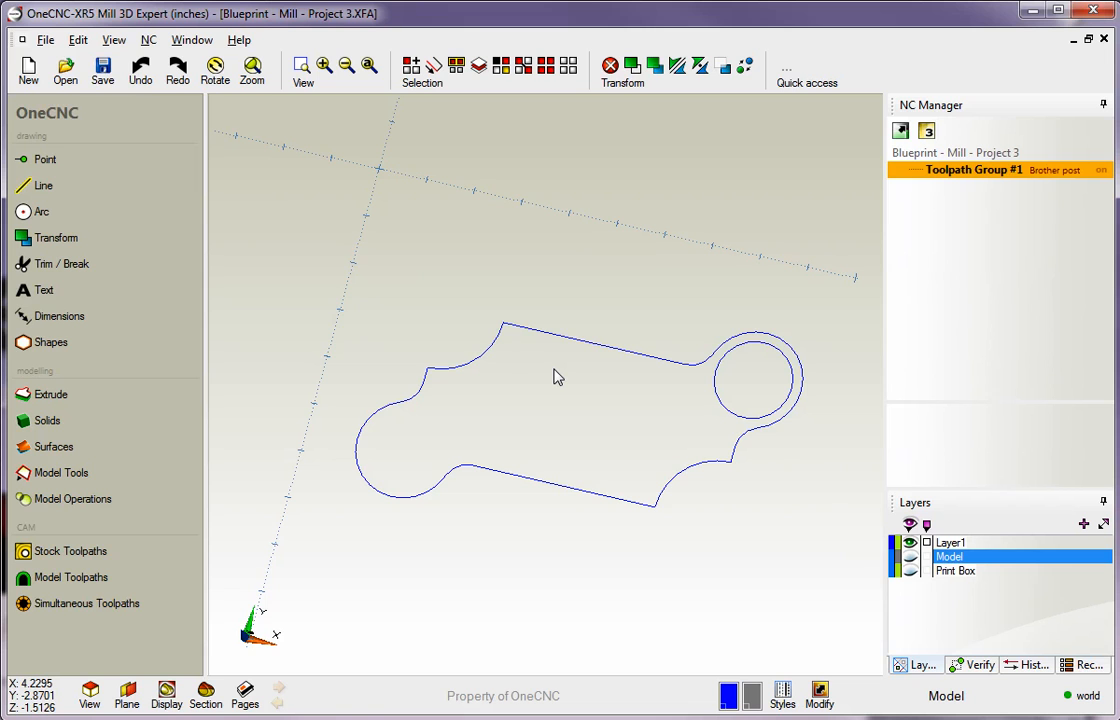
pyautogui.moveTo(555, 371); pyautogui.dragTo(570, 405, button='middle')
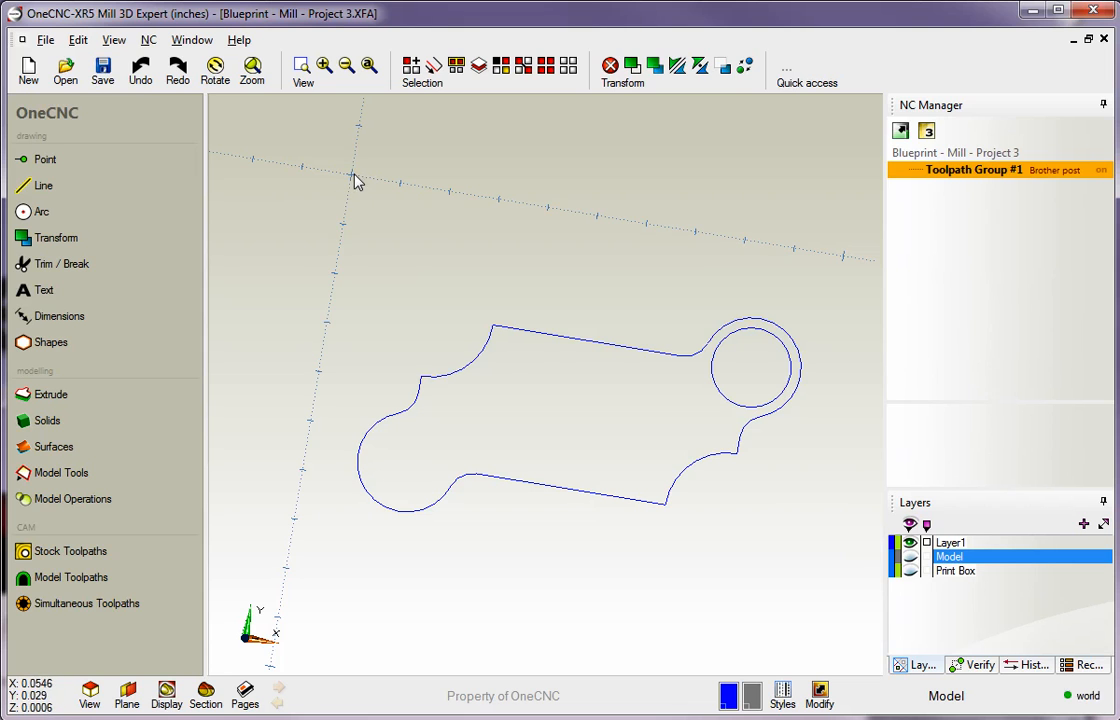
pyautogui.moveTo(548, 445); pyautogui.dragTo(538, 352, button='middle')
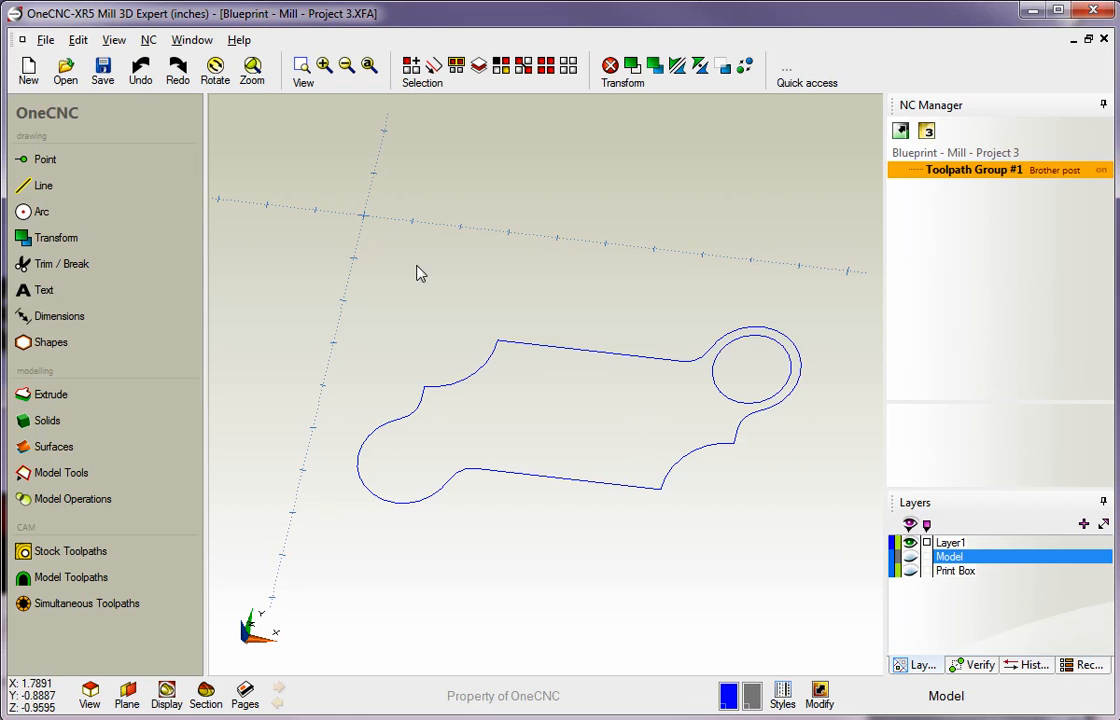
pyautogui.moveTo(537, 315); pyautogui.dragTo(532, 373, button='middle')
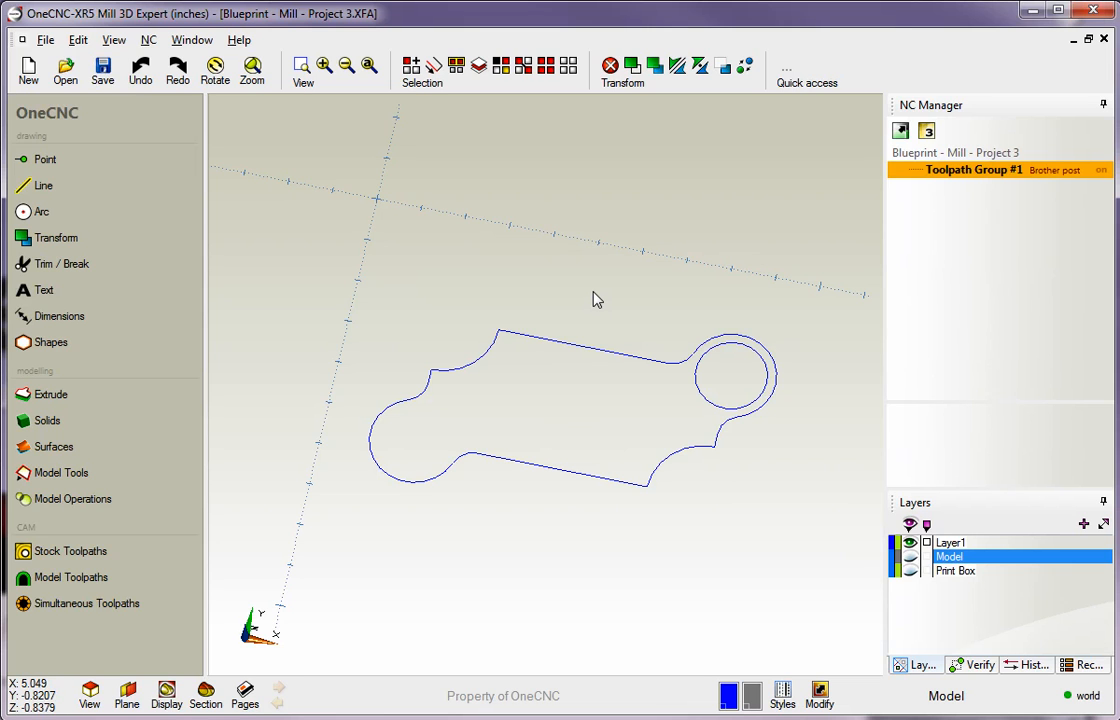
pyautogui.scroll(1, 593, 299)
# Step: Select all of the blueprint profile geometry and clear the selection, twice
pyautogui.hotkey('ctrl', 'a')
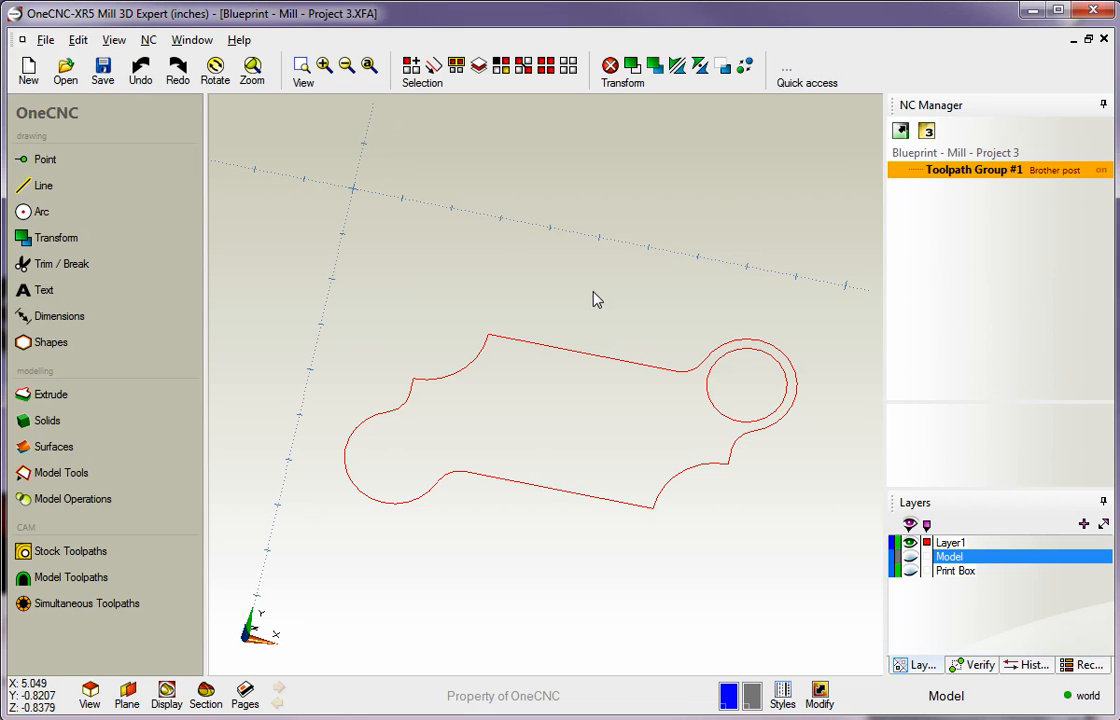
pyautogui.press('Escape')
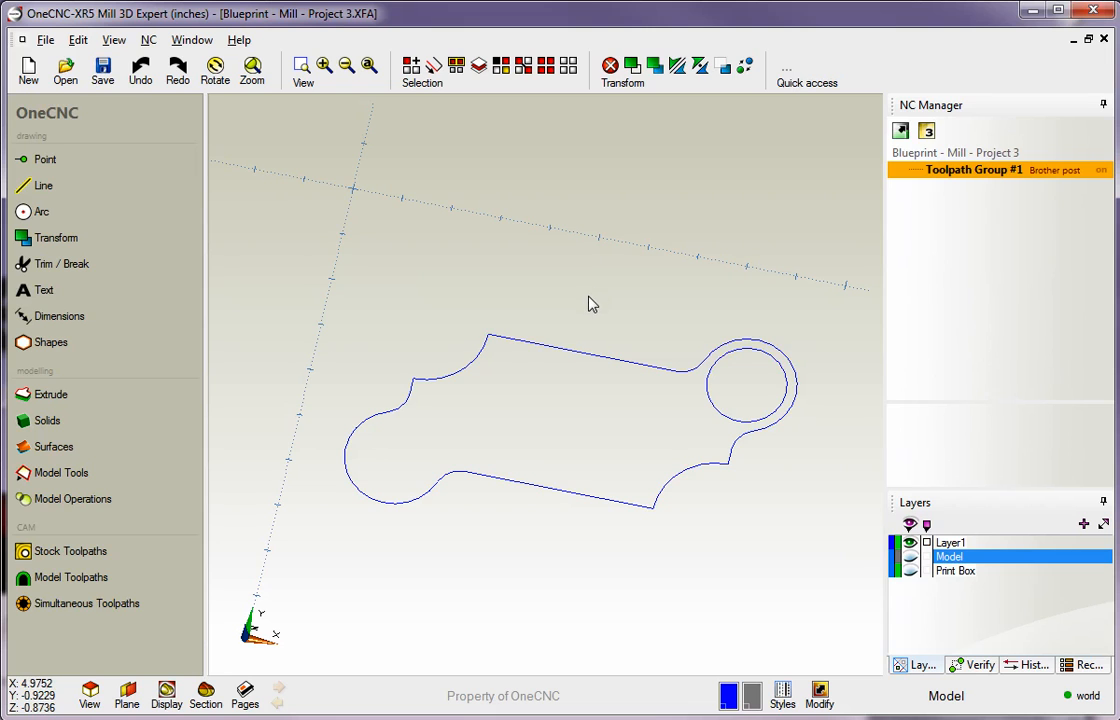
pyautogui.click(549, 72)
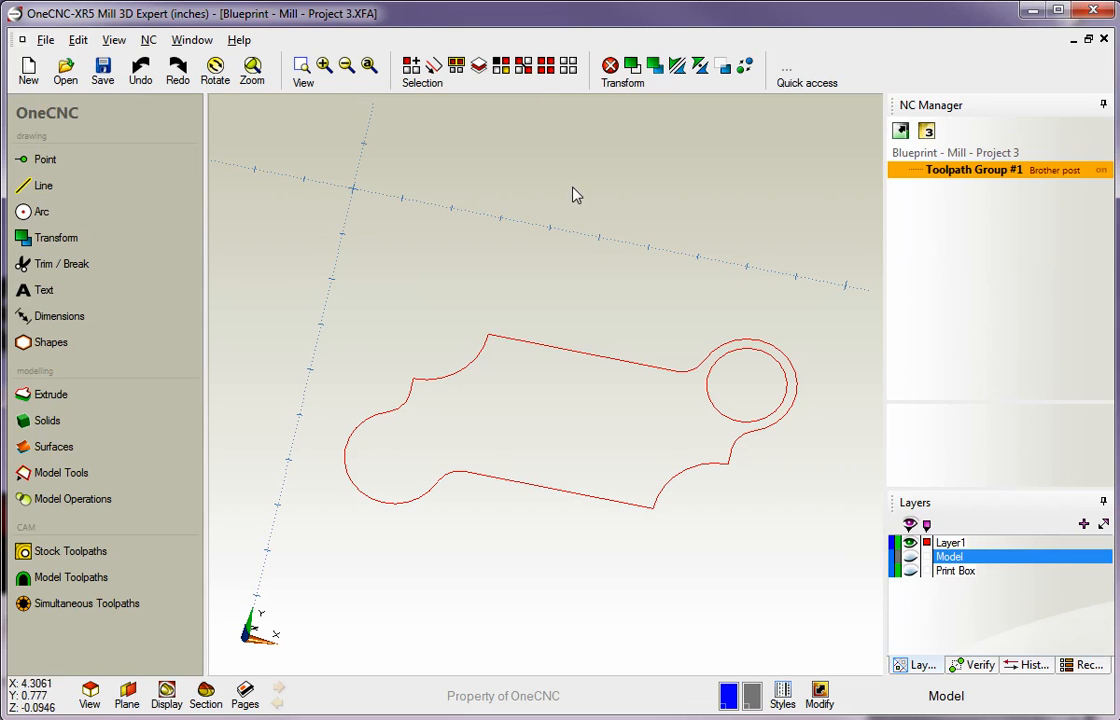
pyautogui.click(570, 72)
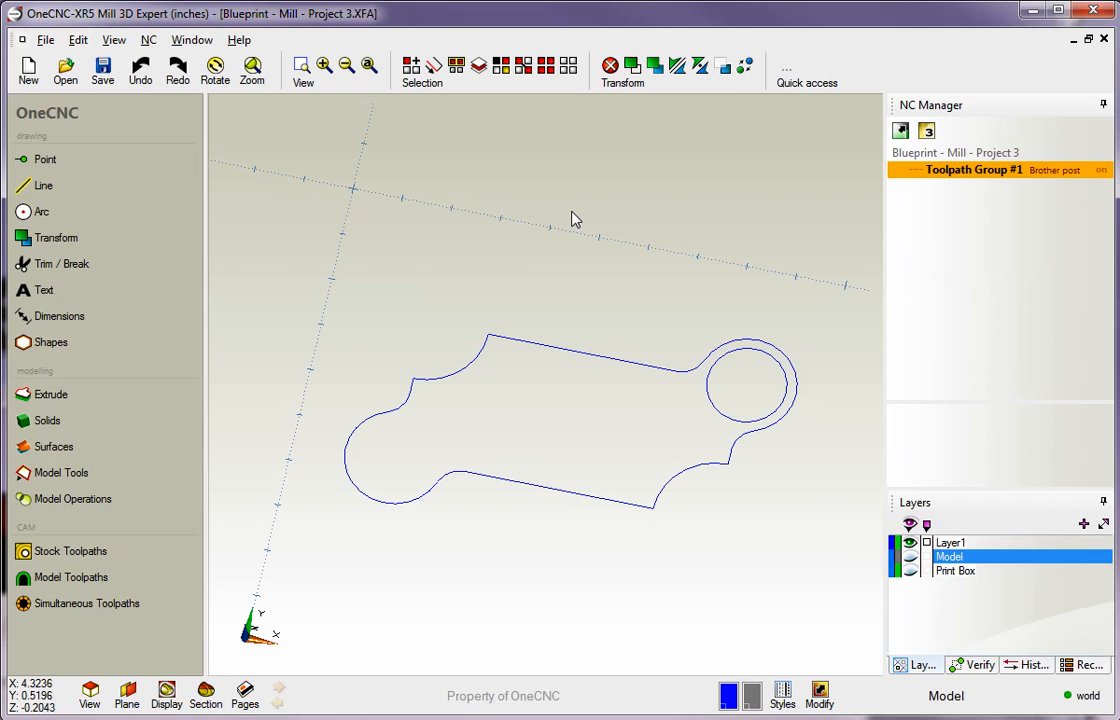
# Step: Move the entire profile from the centre of its upper-left concave arc to the world origin
pyautogui.hotkey('ctrl', 'a')
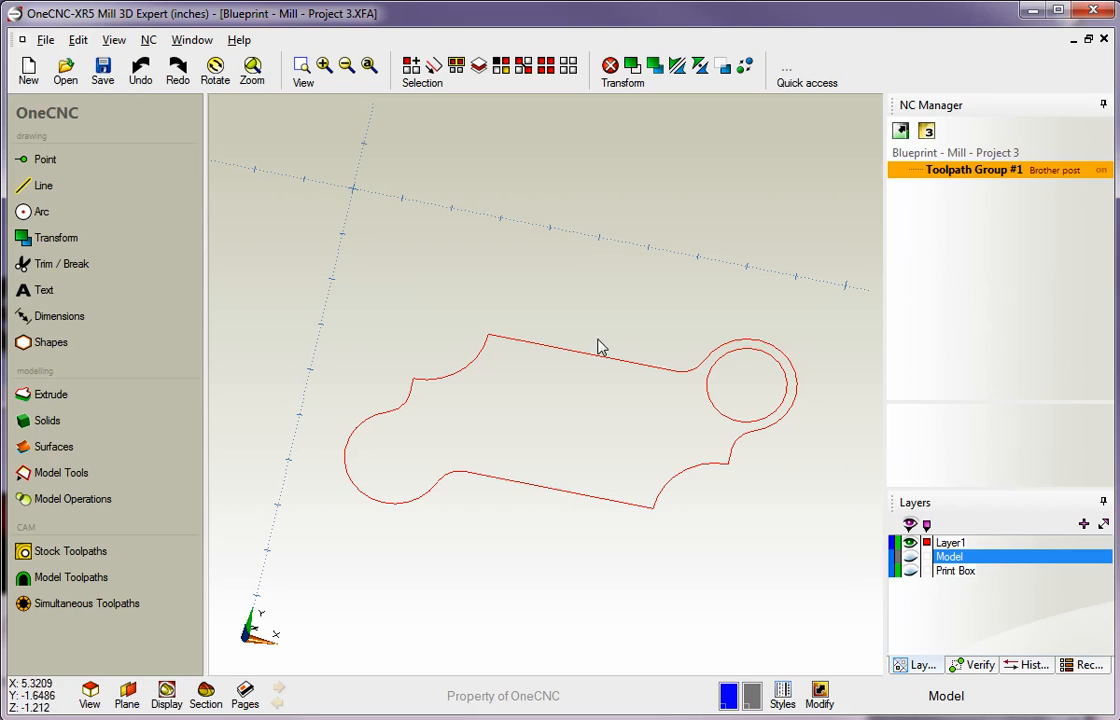
pyautogui.click(631, 68)
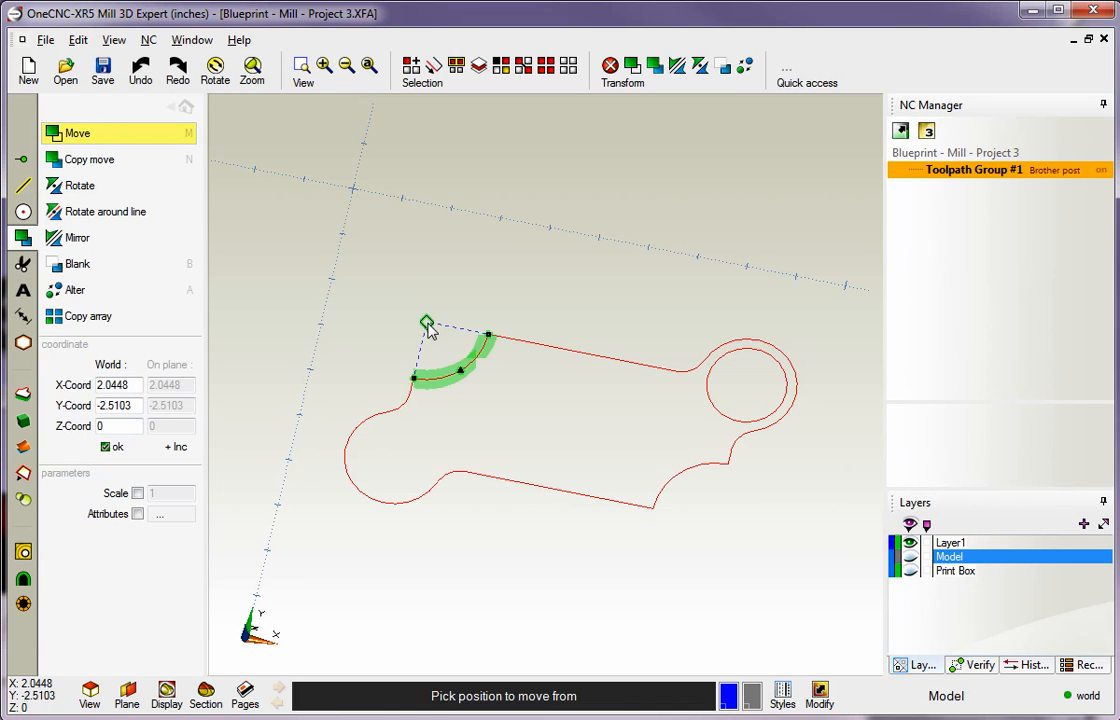
pyautogui.click(427, 325)
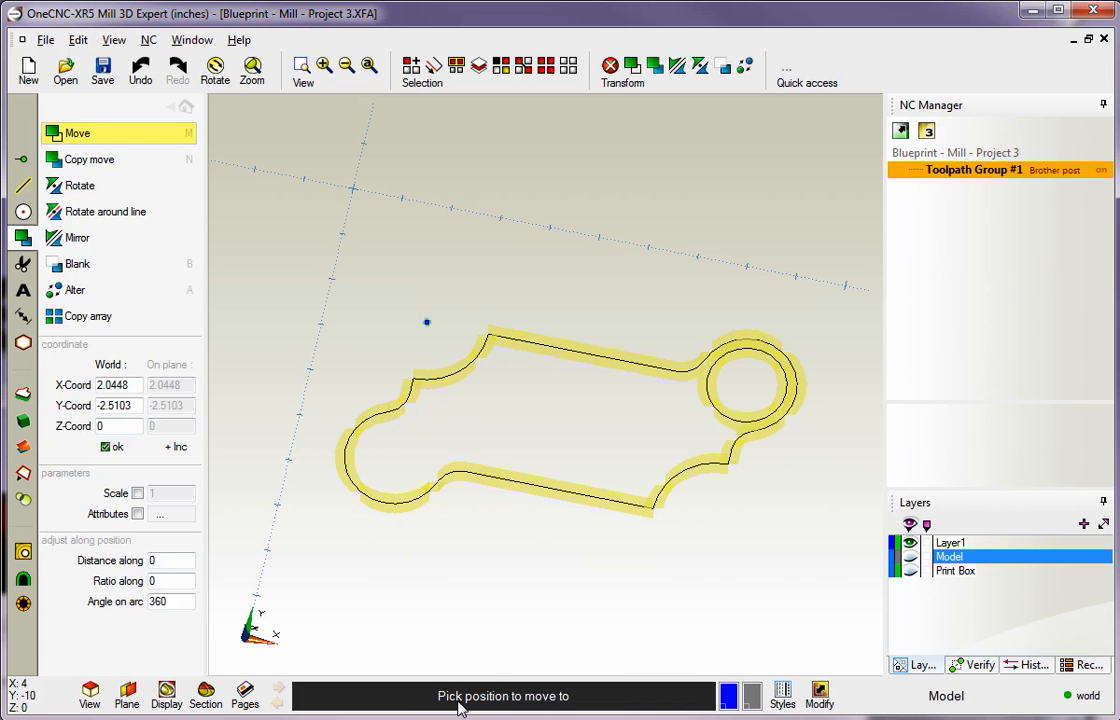
pyautogui.click(353, 190)
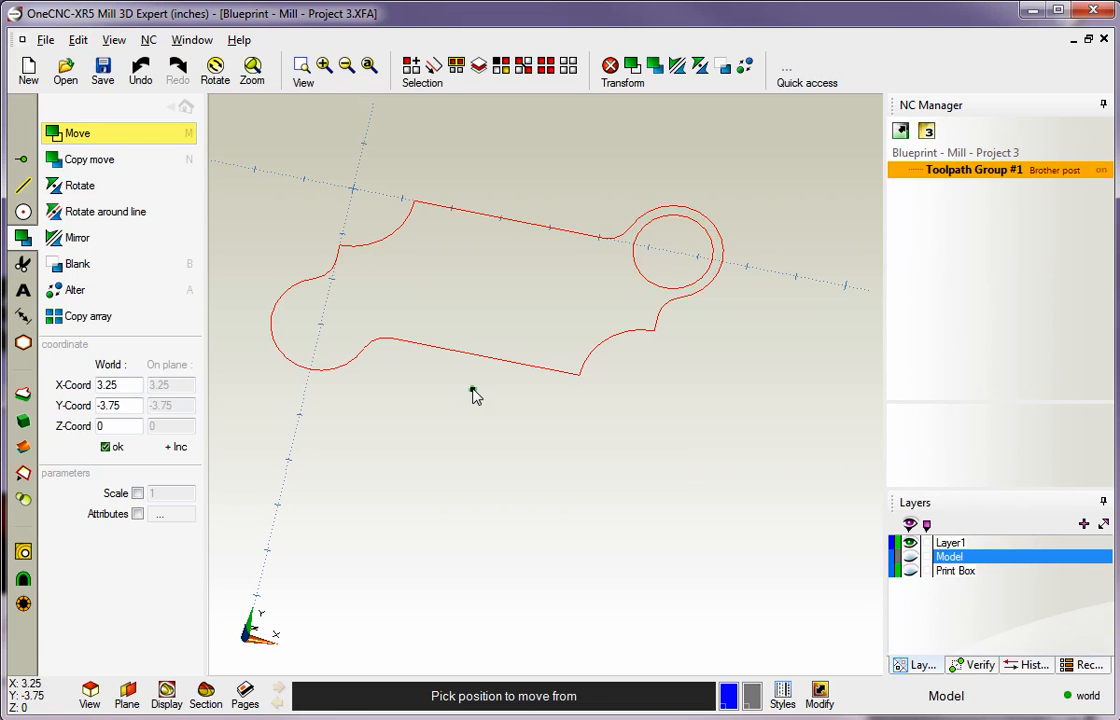
# Step: Move the selected profile by the circle's centre onto the origin, and again by its upper-left corner onto the origin
pyautogui.click(673, 254)
pyautogui.click(355, 189)
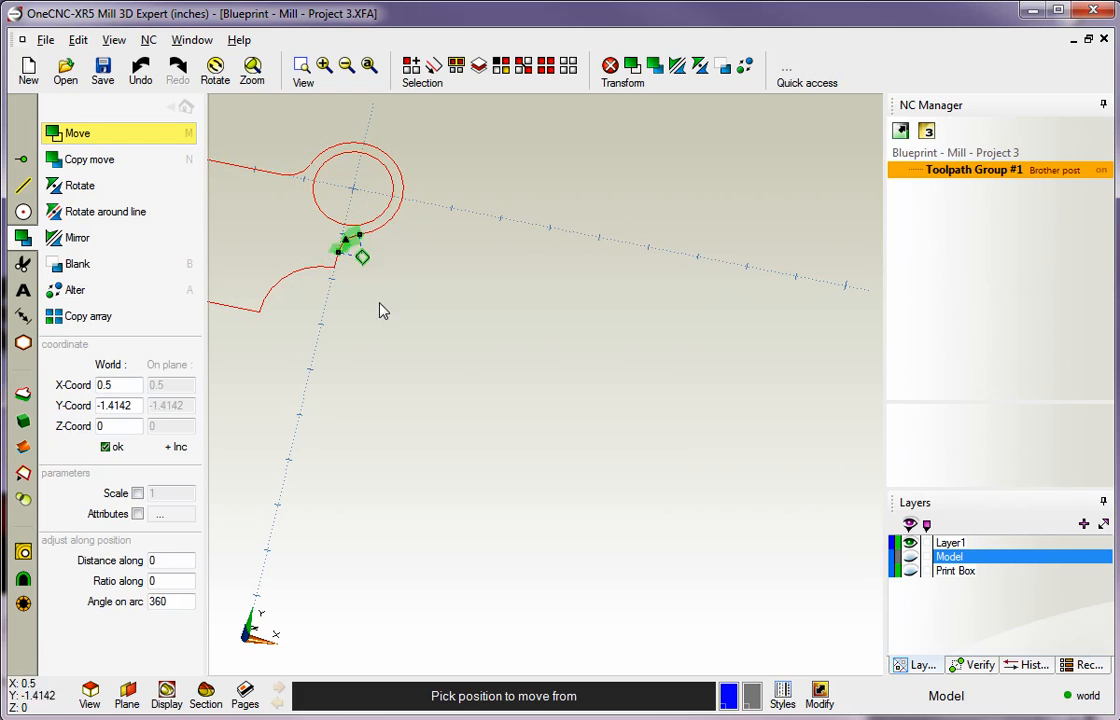
pyautogui.moveTo(460, 372); pyautogui.dragTo(786, 514, button='middle')
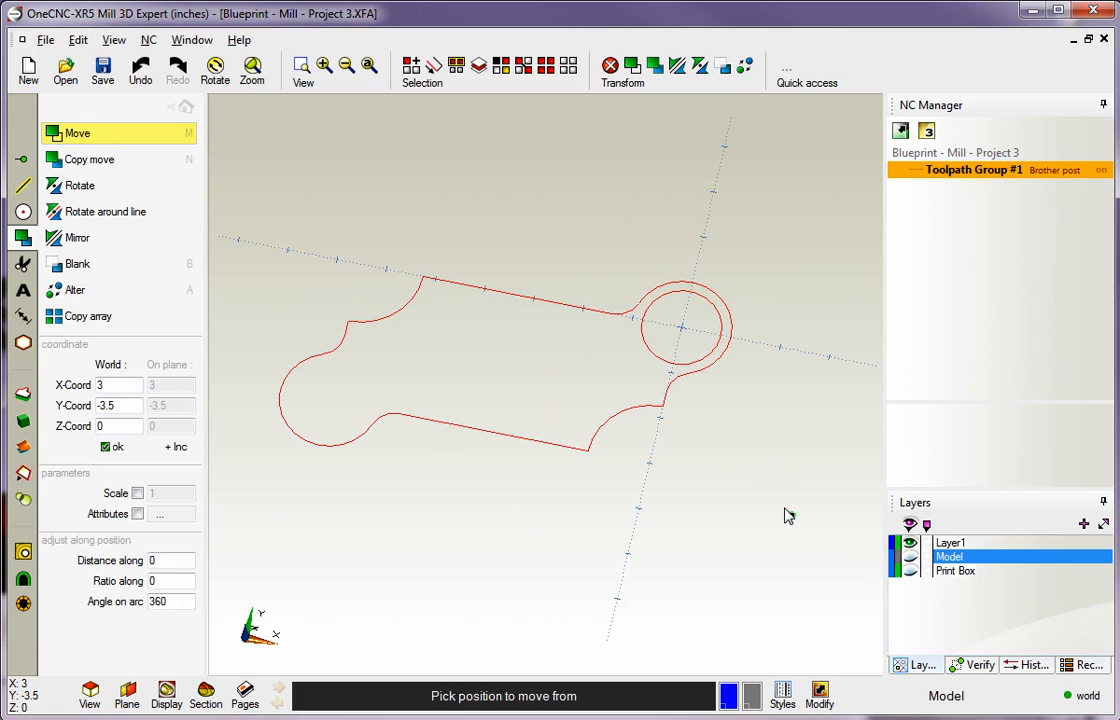
pyautogui.click(423, 279)
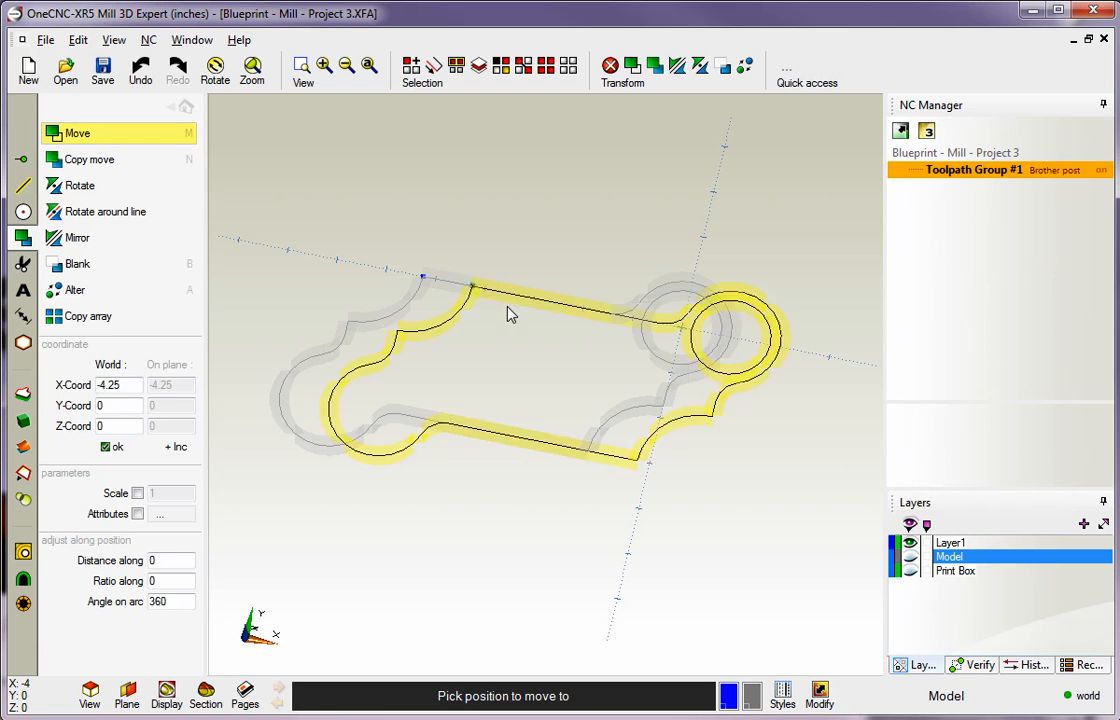
pyautogui.click(681, 327)
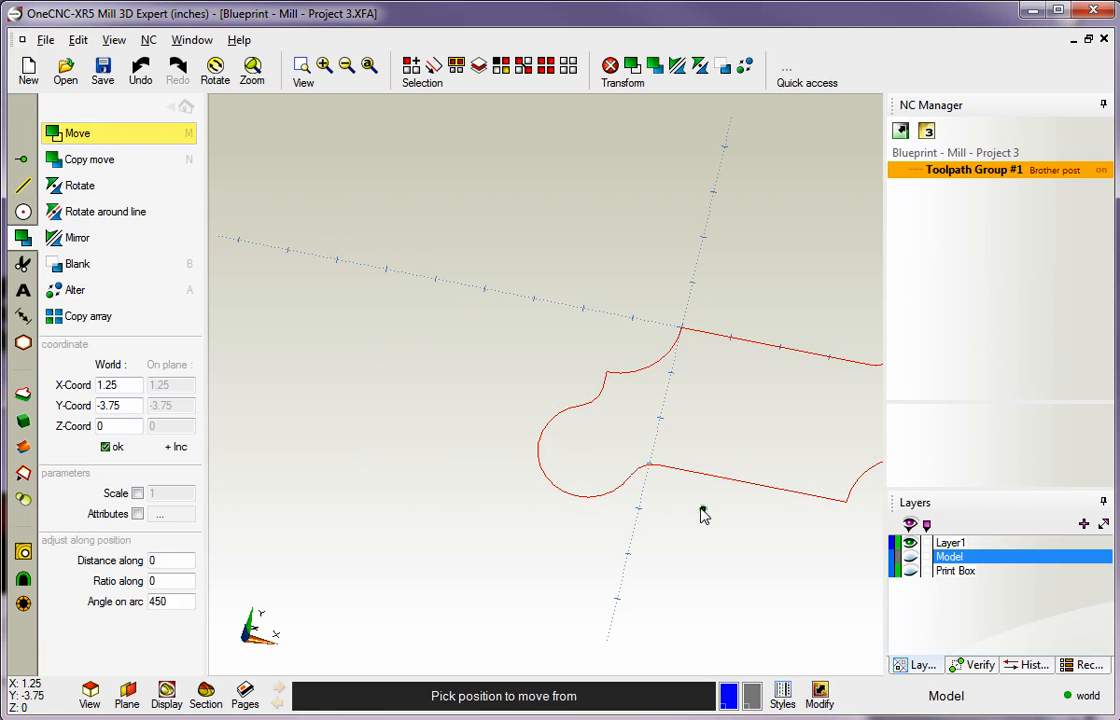
# Step: Move the selected profile from the midpoint of its lower straight line to the world origin
pyautogui.scroll(-1, 702, 515)
pyautogui.moveTo(657, 461); pyautogui.dragTo(451, 358, button='middle')
pyautogui.scroll(1, 452, 360)
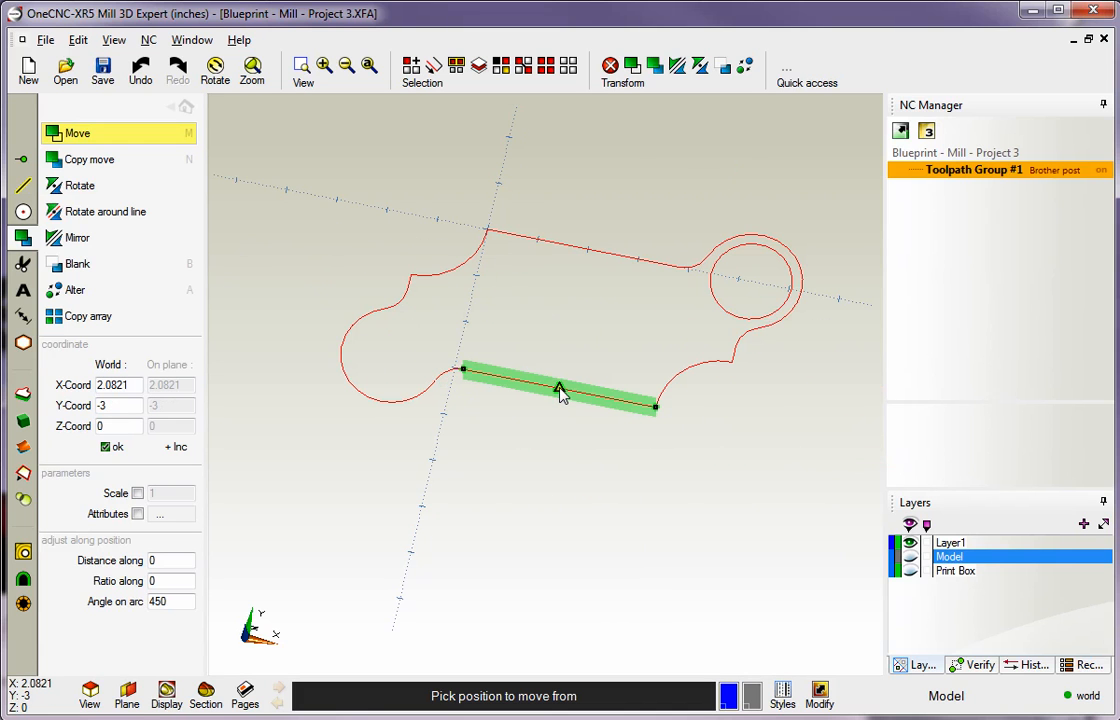
pyautogui.click(560, 390)
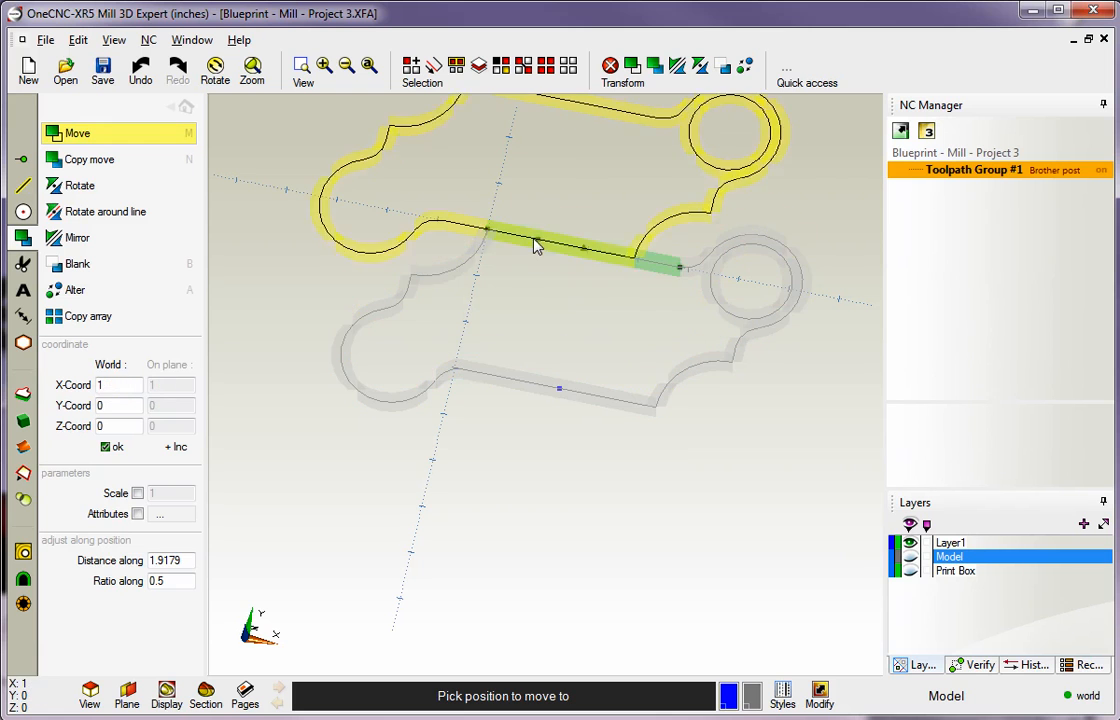
pyautogui.click(487, 229)
# Step: Undo all the profile moves and return to the main drawing commands
pyautogui.scroll(-2, 535, 462)
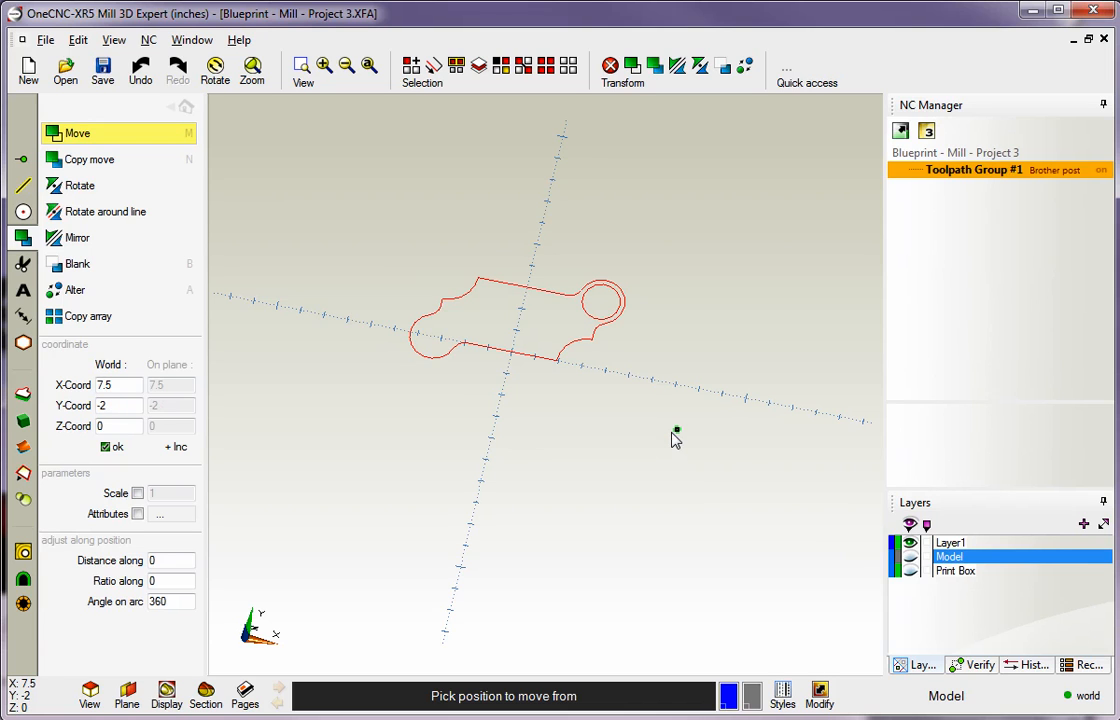
pyautogui.hotkey('ctrl', 'z')
pyautogui.hotkey('ctrl', 'z')
pyautogui.hotkey('ctrl', 'z')
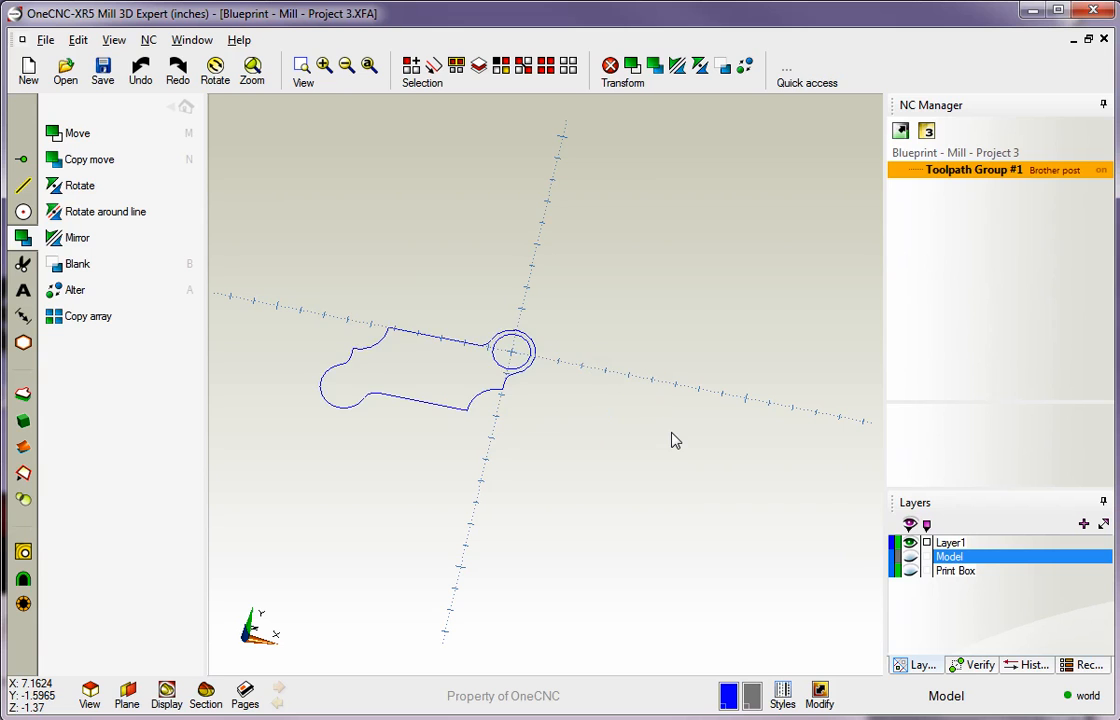
pyautogui.hotkey('ctrl', 'z')
pyautogui.hotkey('ctrl', 'z')
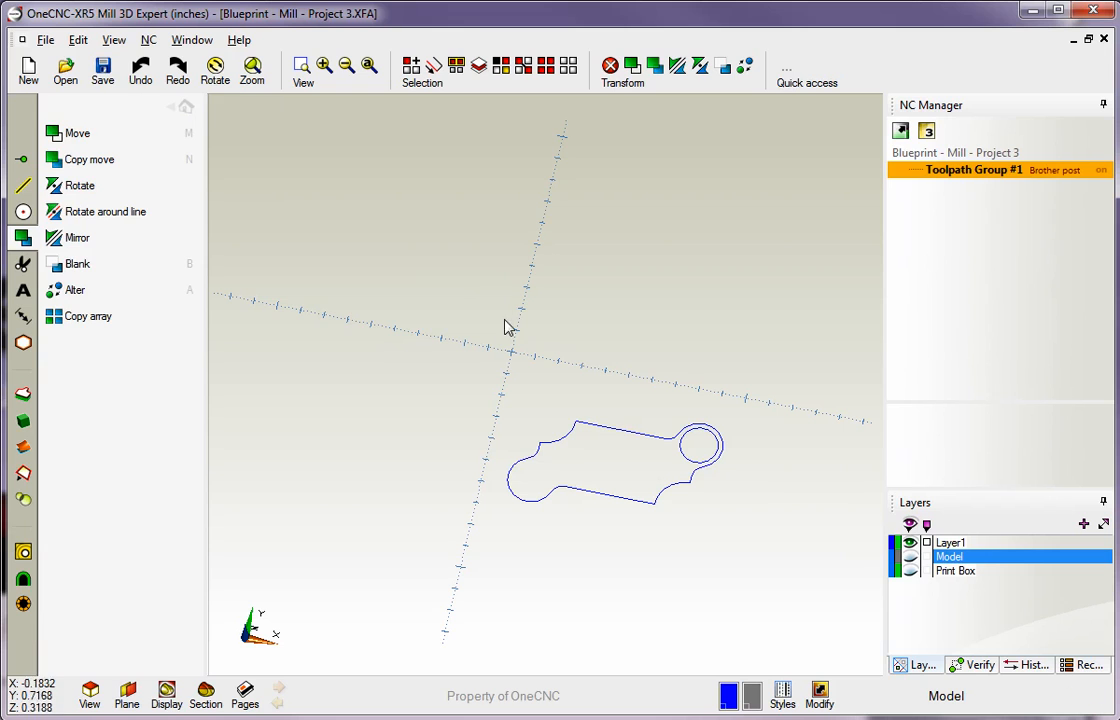
pyautogui.click(186, 107)
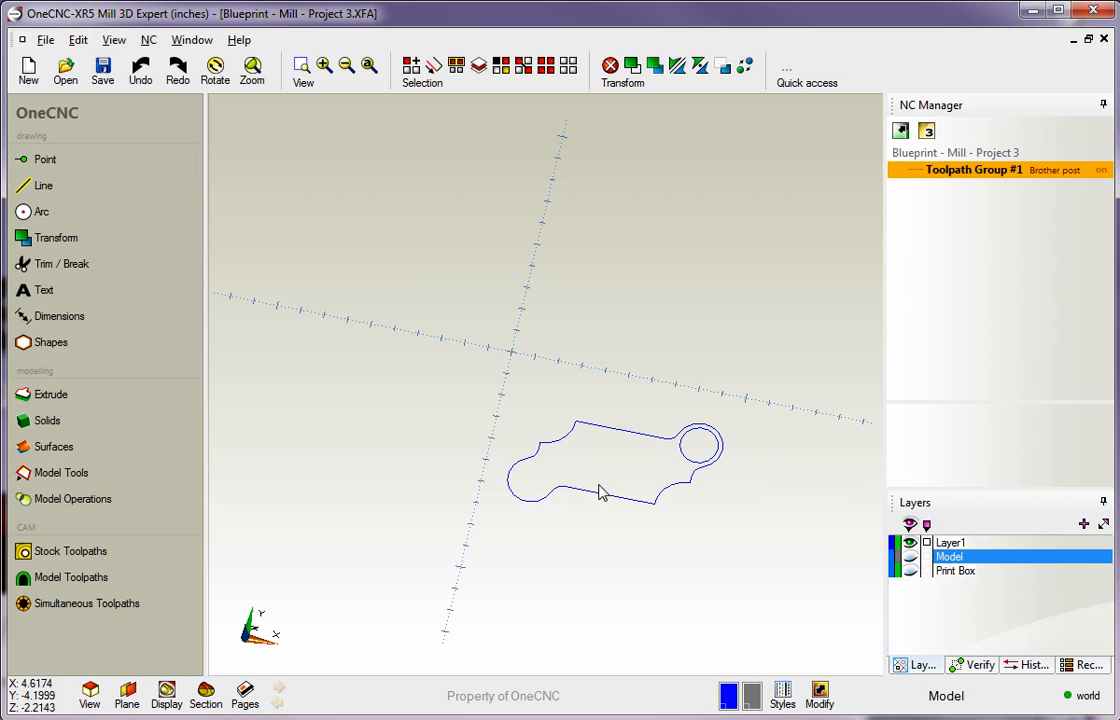
# Step: Set the workshift of Toolpath Group #1 to the centre of the profile's upper-left concave arc using Arc Center
pyautogui.moveTo(580, 437); pyautogui.dragTo(540, 313, button='middle')
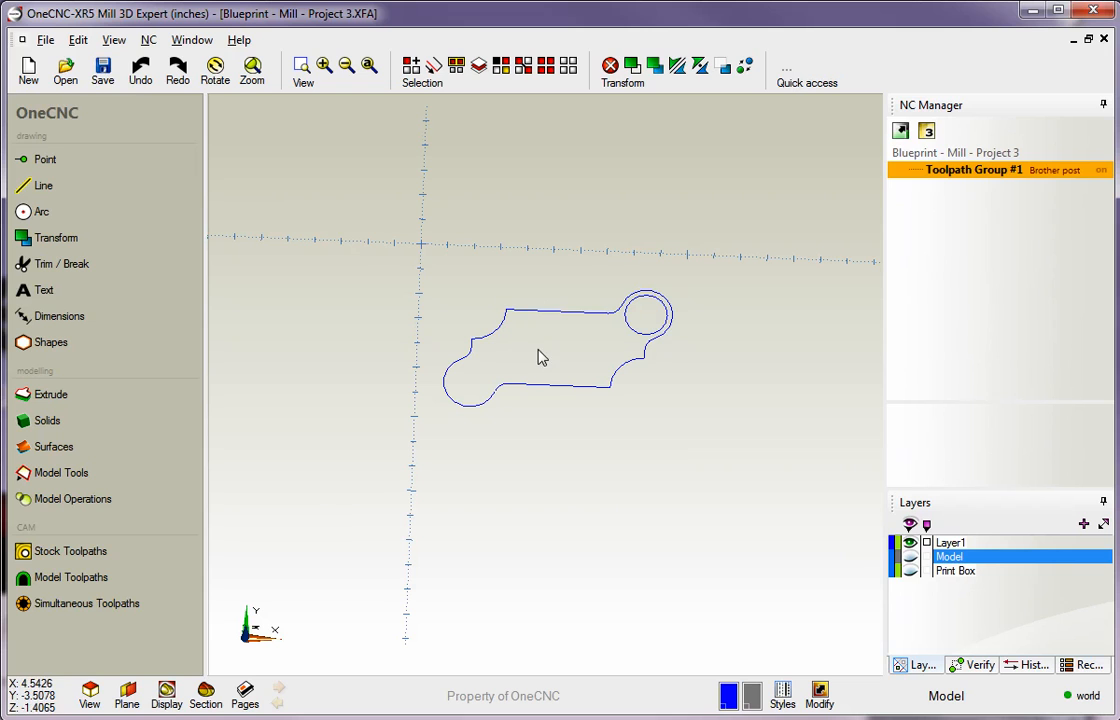
pyautogui.rightClick(972, 177)
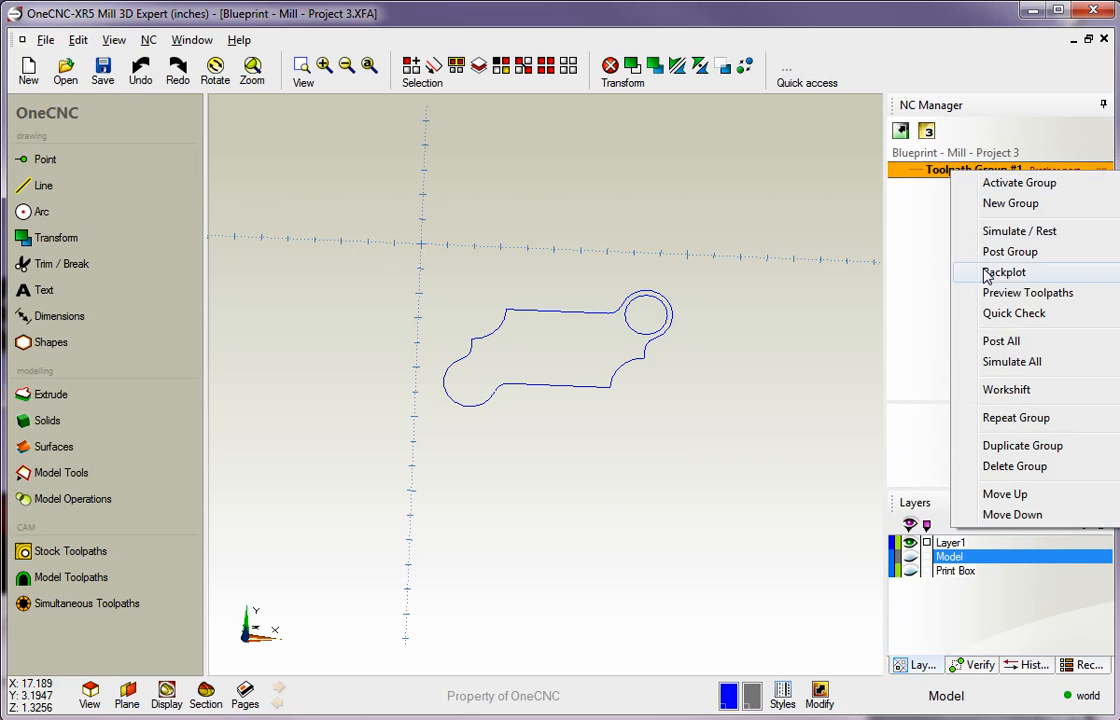
pyautogui.click(995, 392)
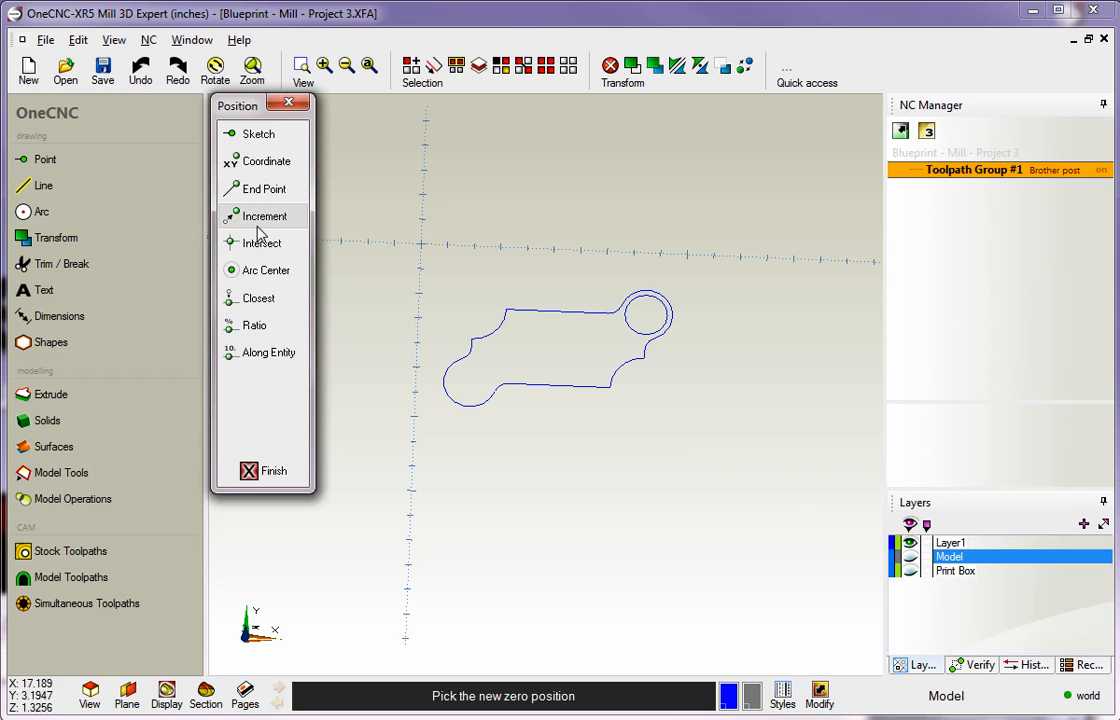
pyautogui.click(263, 280)
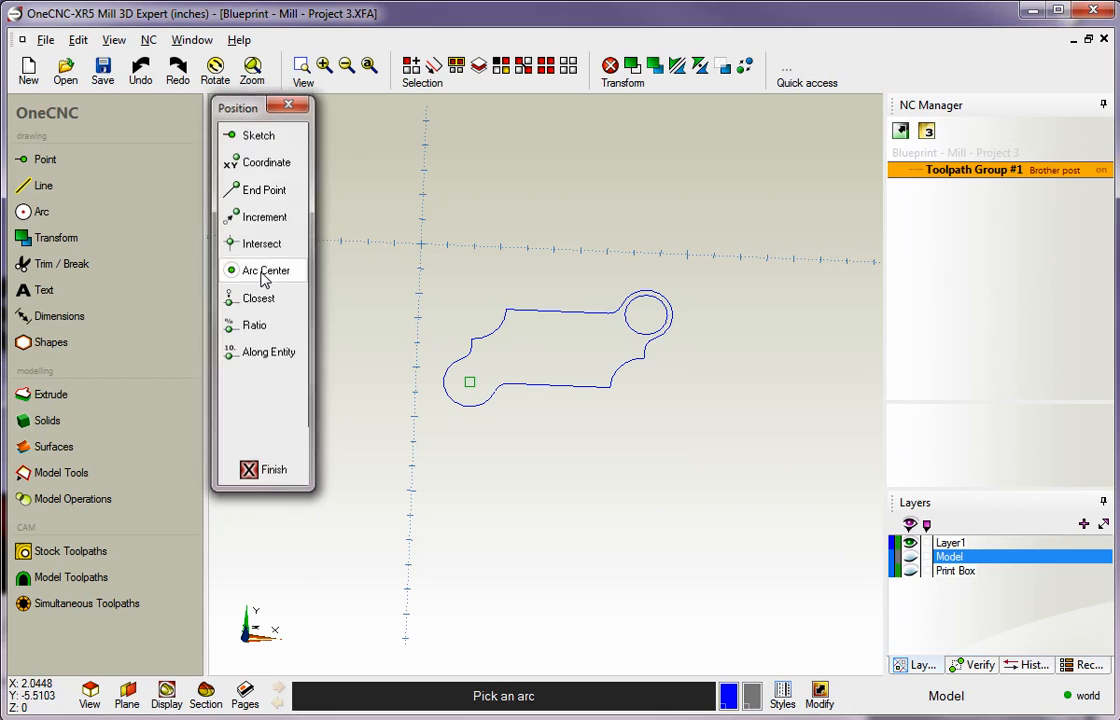
pyautogui.click(476, 314)
pyautogui.moveTo(528, 288)
pyautogui.mouseDown(button='middle')
pyautogui.moveTo(405, 183)
pyautogui.moveTo(466, 193)
pyautogui.moveTo(622, 255)
pyautogui.moveTo(415, 200)
pyautogui.moveTo(550, 258)
pyautogui.moveTo(436, 229)
pyautogui.moveTo(495, 240)
pyautogui.moveTo(497, 330)
pyautogui.mouseUp(button='middle')
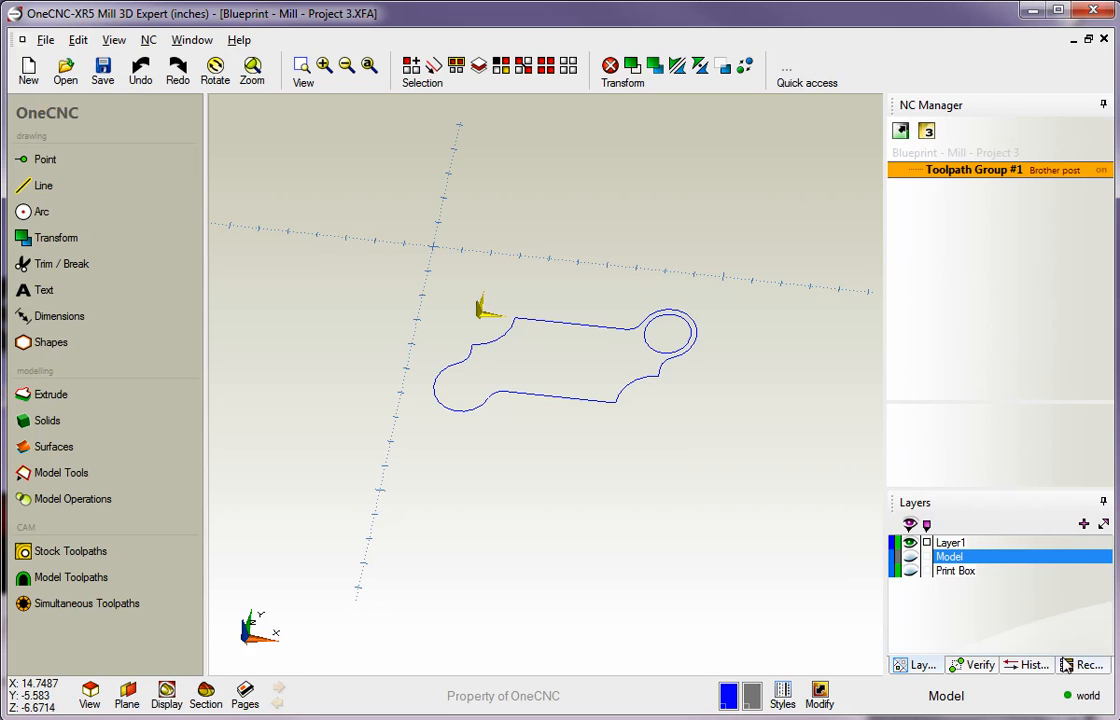
# Step: Open the saved file "mill express slot" from the recent files
pyautogui.click(1086, 664)
pyautogui.moveTo(1107, 563); pyautogui.dragTo(1111, 601)
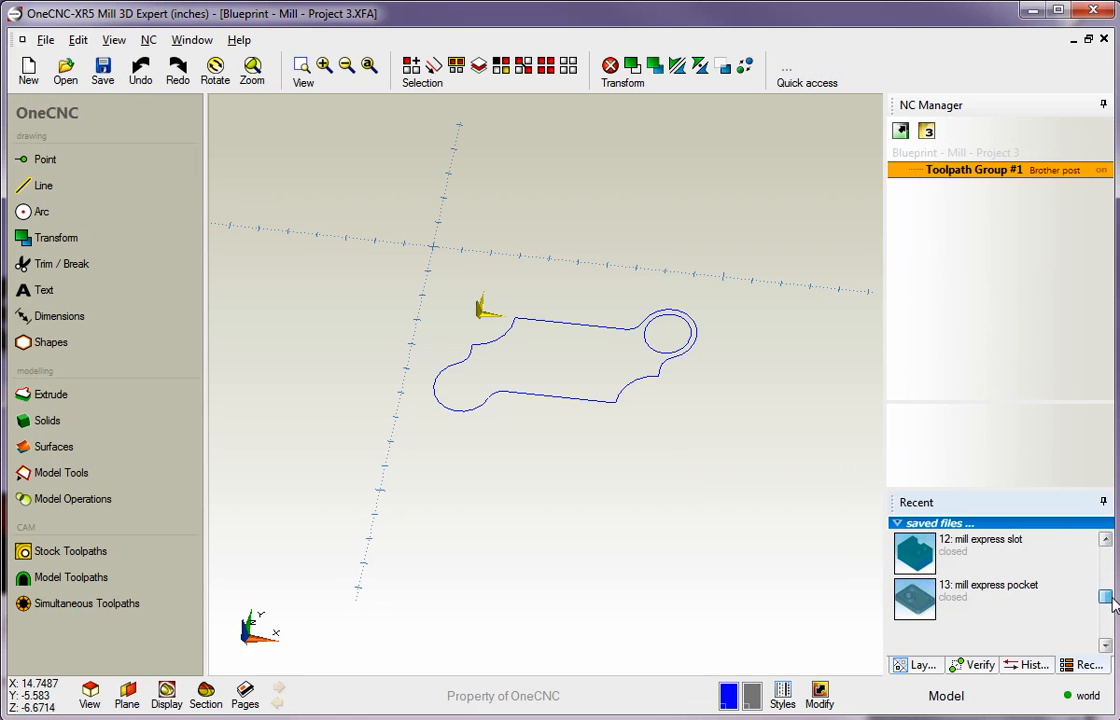
pyautogui.doubleClick(922, 565)
# Step: Set the workshift of Toolpath Group #1 to the block's top corner end point at X 4, Y 0, Z 0
pyautogui.moveTo(558, 392); pyautogui.dragTo(578, 430, button='middle')
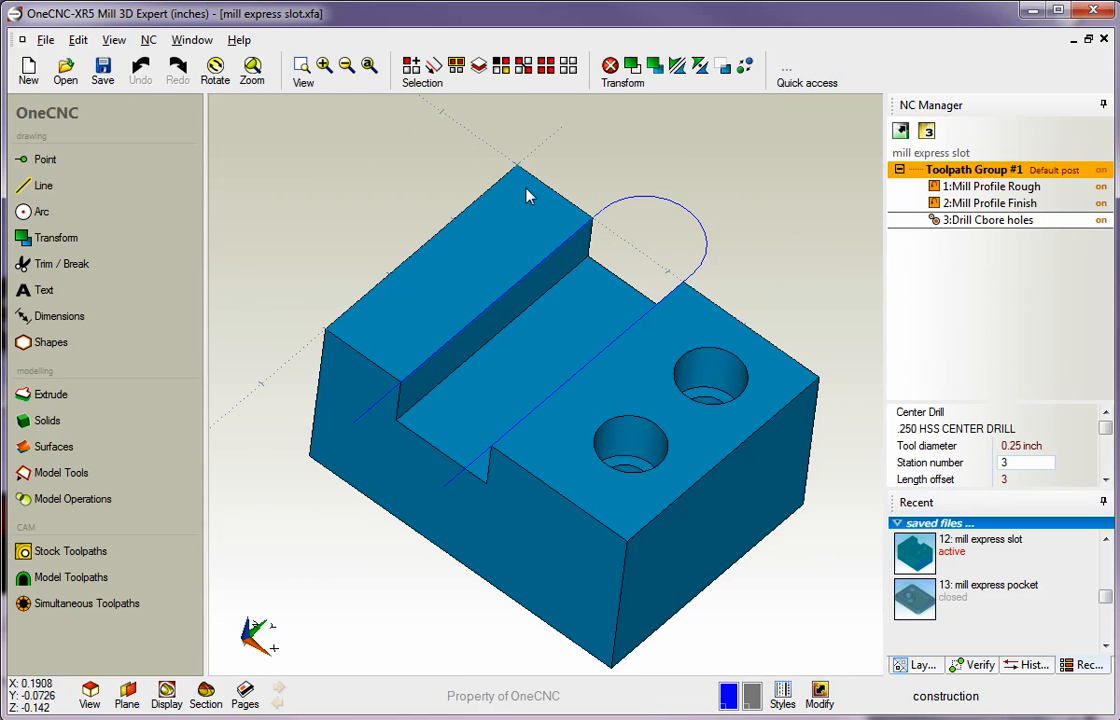
pyautogui.scroll(-1, 485, 334)
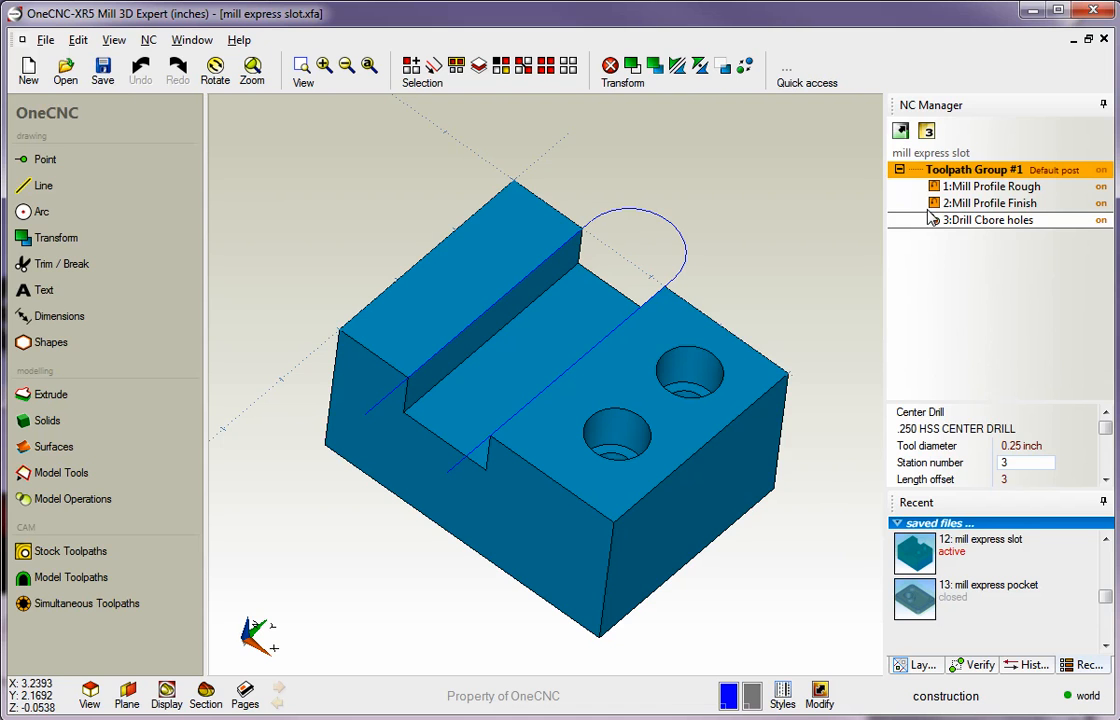
pyautogui.rightClick(977, 172)
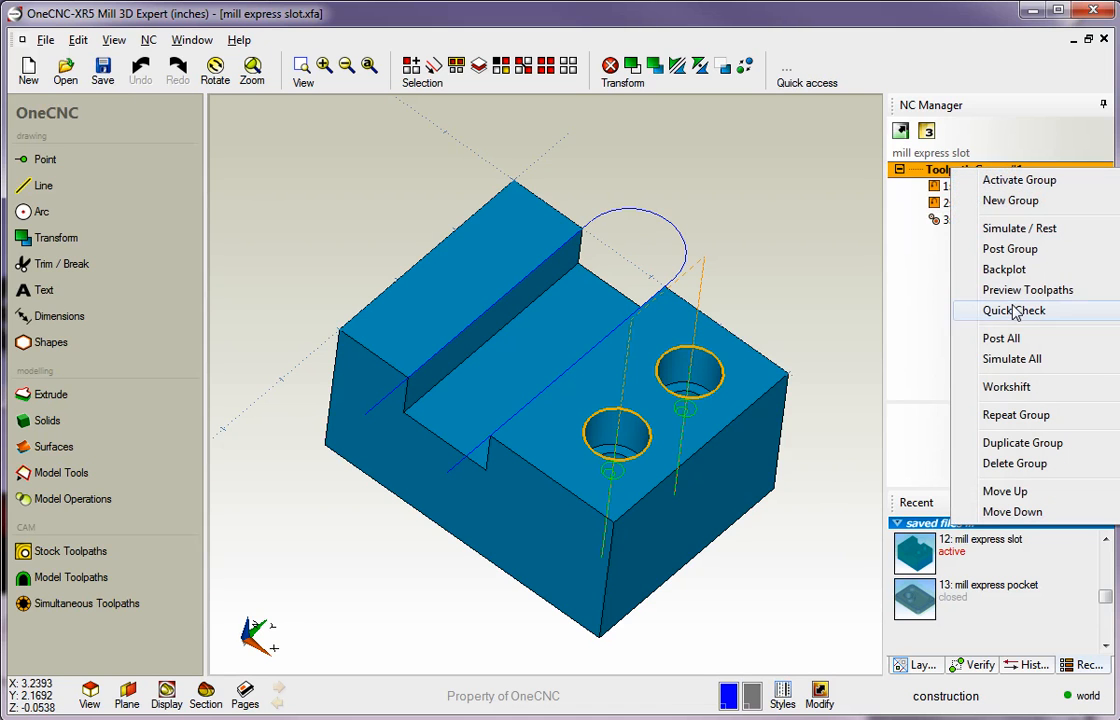
pyautogui.click(1003, 387)
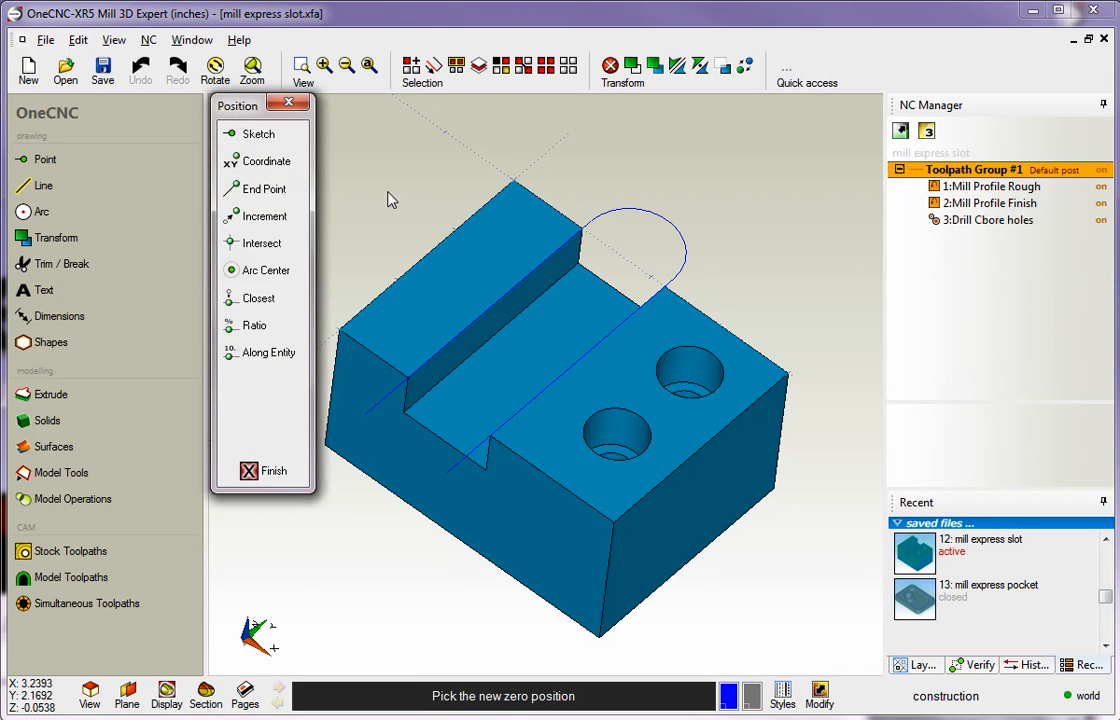
pyautogui.click(258, 188)
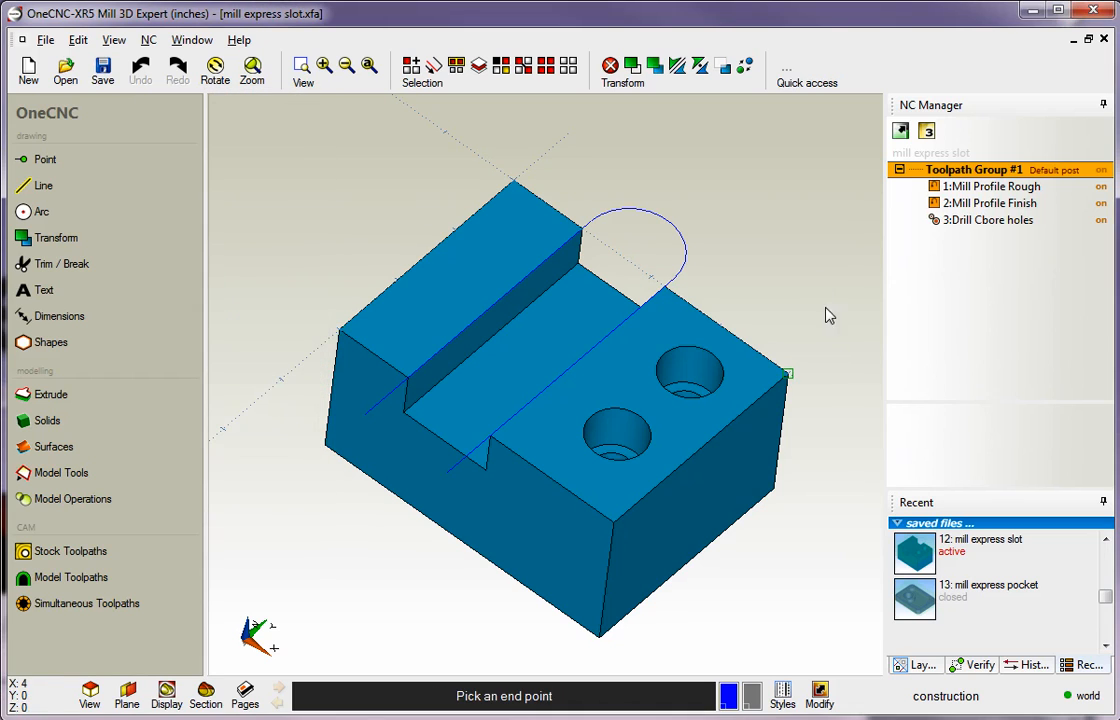
pyautogui.click(788, 374)
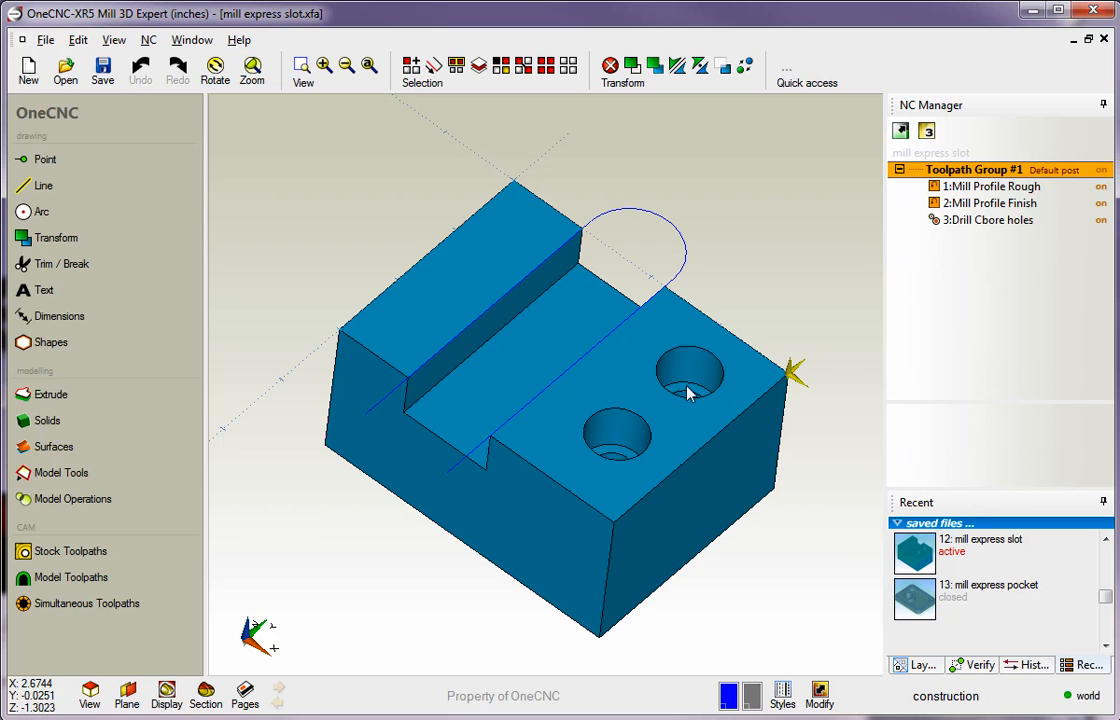
# Step: Set the workshift of Toolpath Group #1 to coordinate X 0, Y 0, Z 0
pyautogui.rightClick(955, 175)
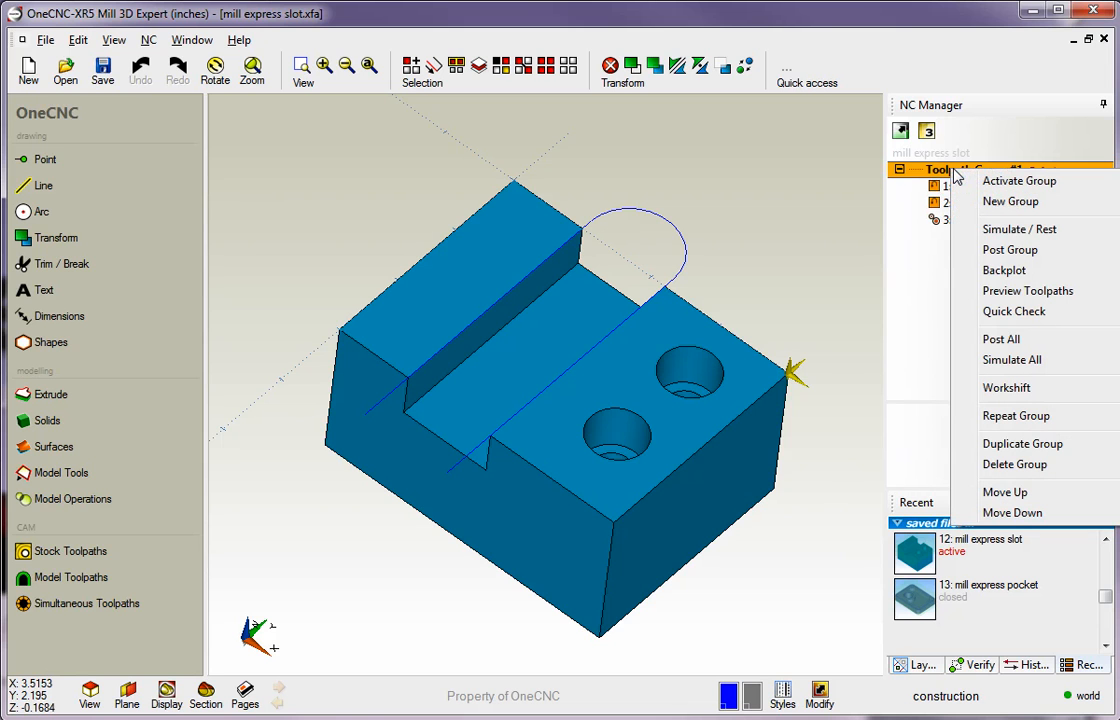
pyautogui.click(1008, 387)
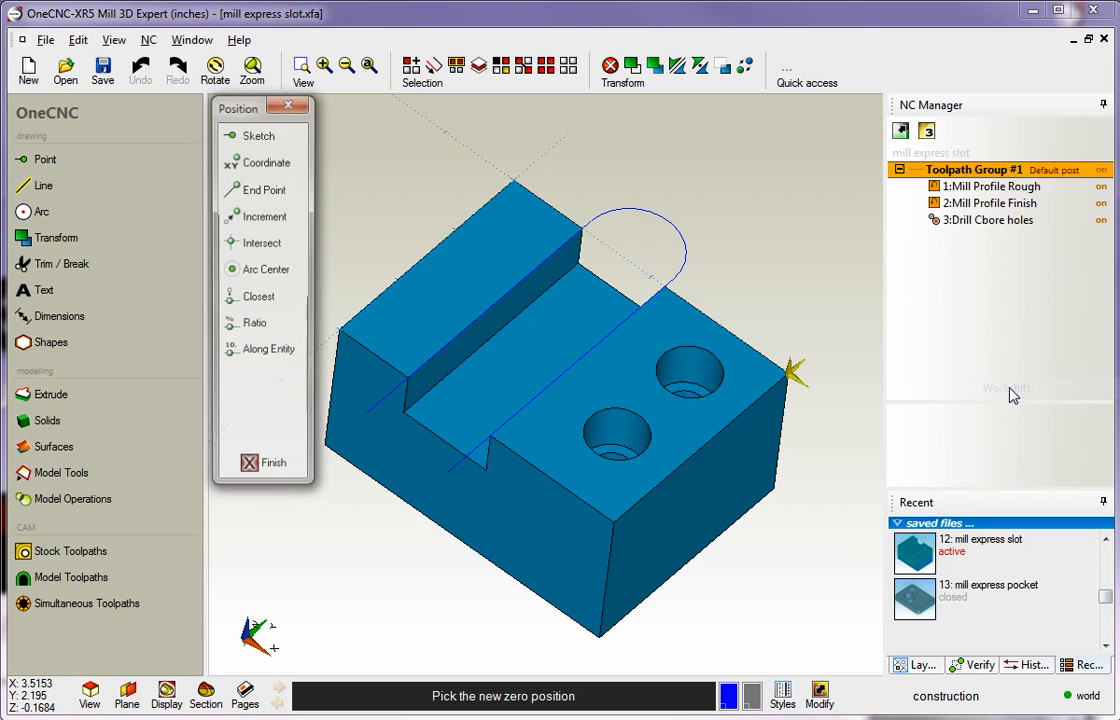
pyautogui.click(266, 162)
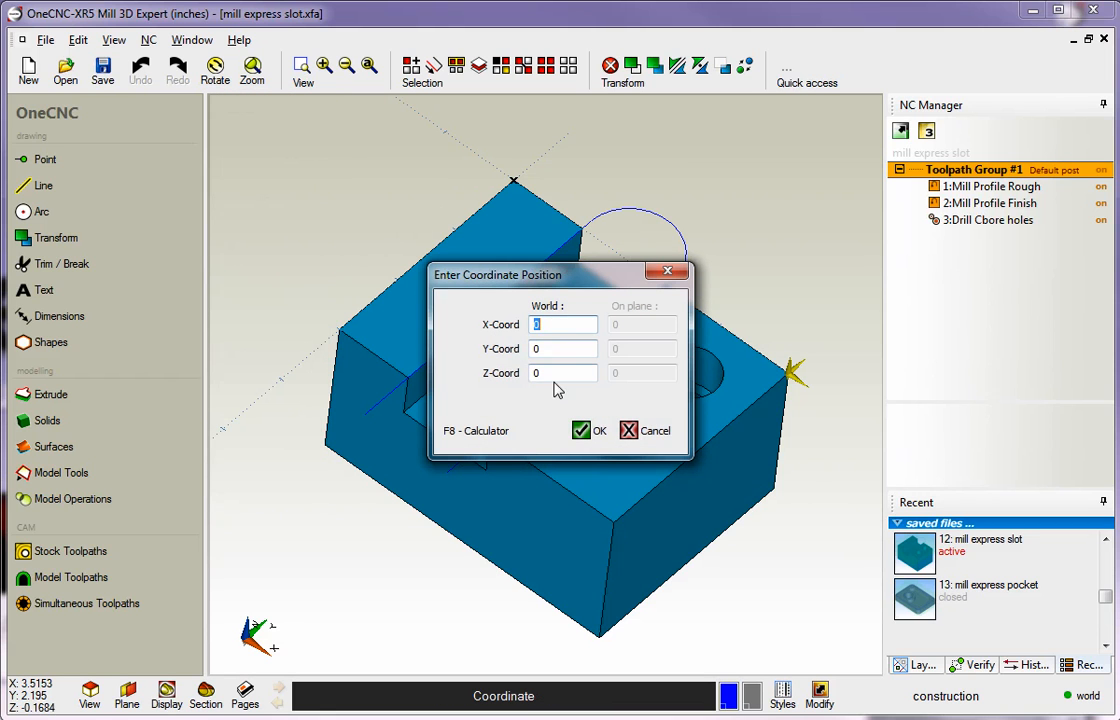
pyautogui.click(584, 431)
pyautogui.moveTo(595, 288)
pyautogui.mouseDown()
pyautogui.moveTo(575, 357)
pyautogui.moveTo(615, 252)
pyautogui.moveTo(580, 232)
pyautogui.moveTo(577, 217)
pyautogui.moveTo(595, 295)
pyautogui.mouseUp()
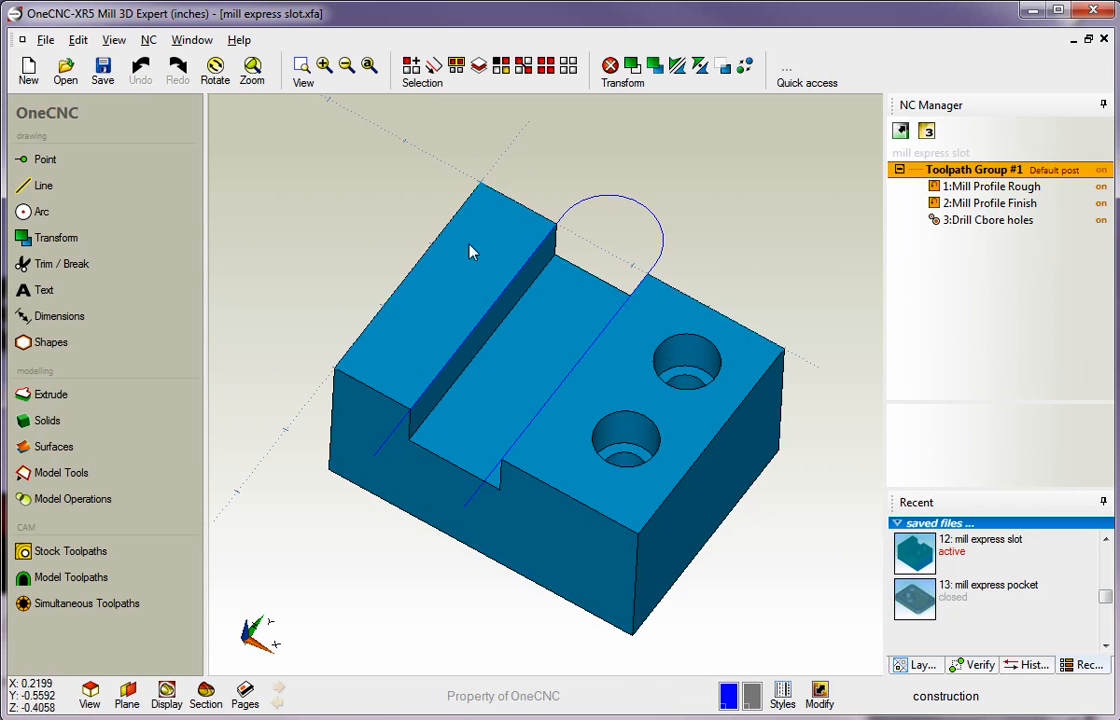
pyautogui.scroll(-1, 488, 256)
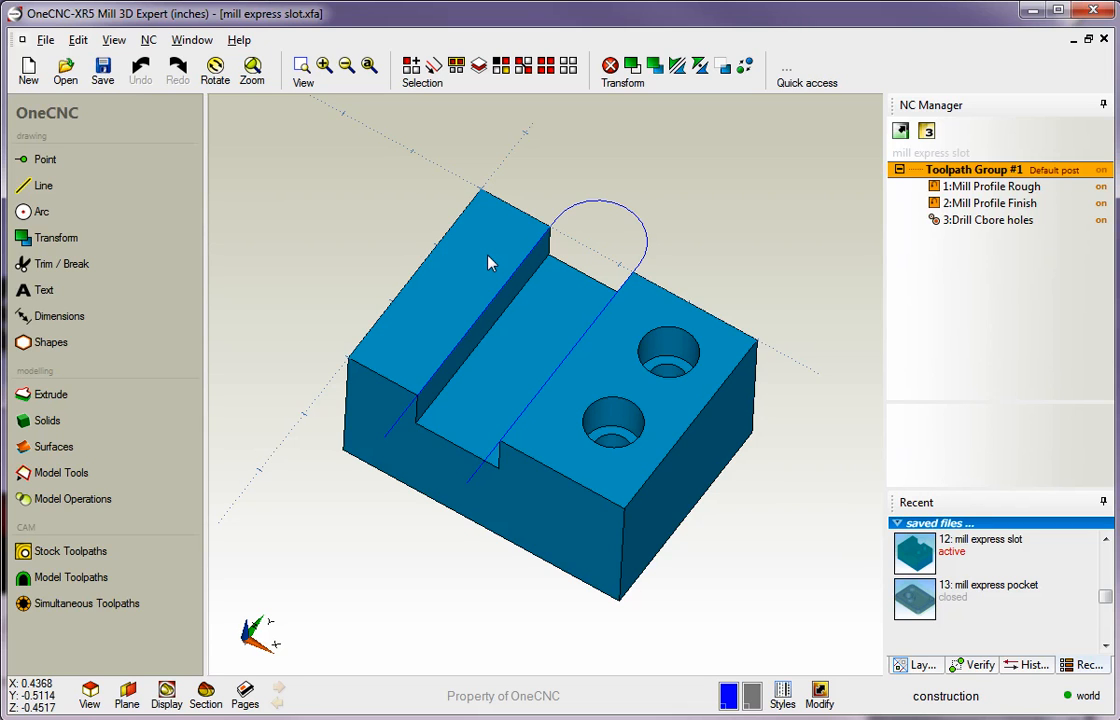